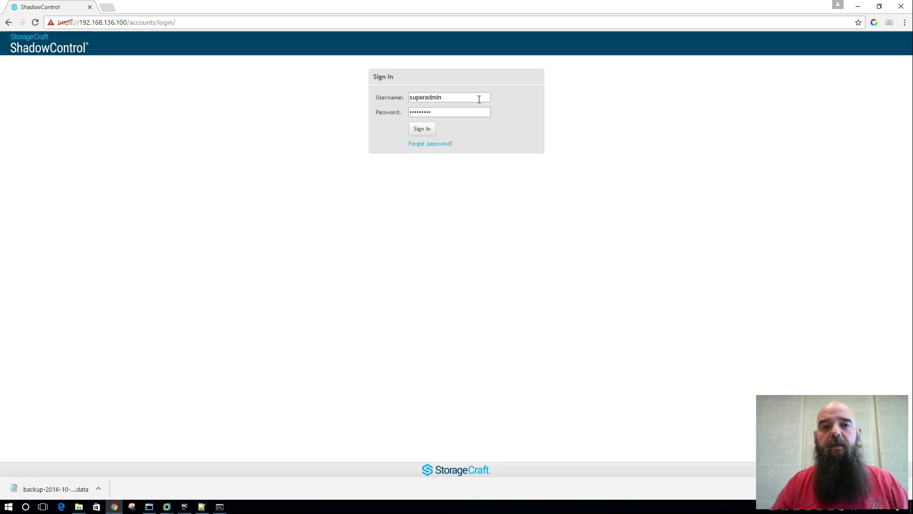
Sign in, then view the full ShadowProtect log and the full ImageManager log, returning to the Dashboard after each.
{"action": "left_click", "coordinate": [424, 129]}
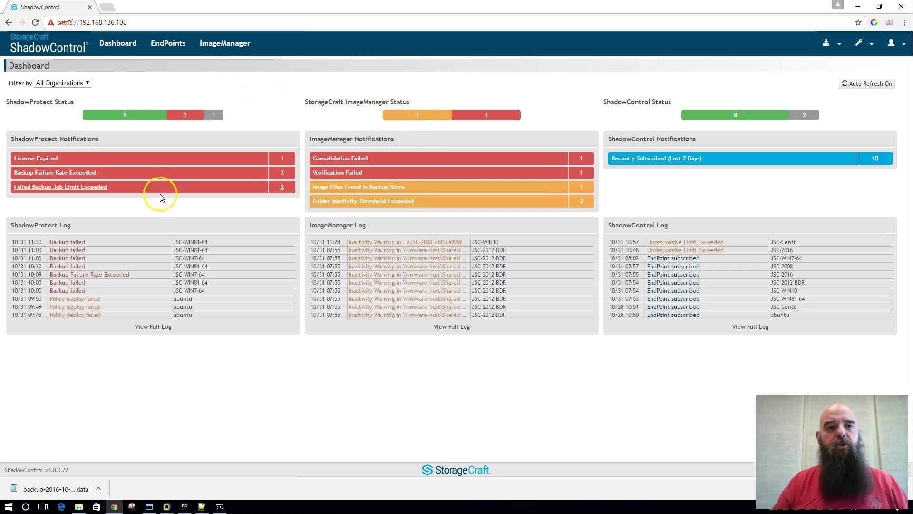
{"action": "left_click", "coordinate": [155, 328]}
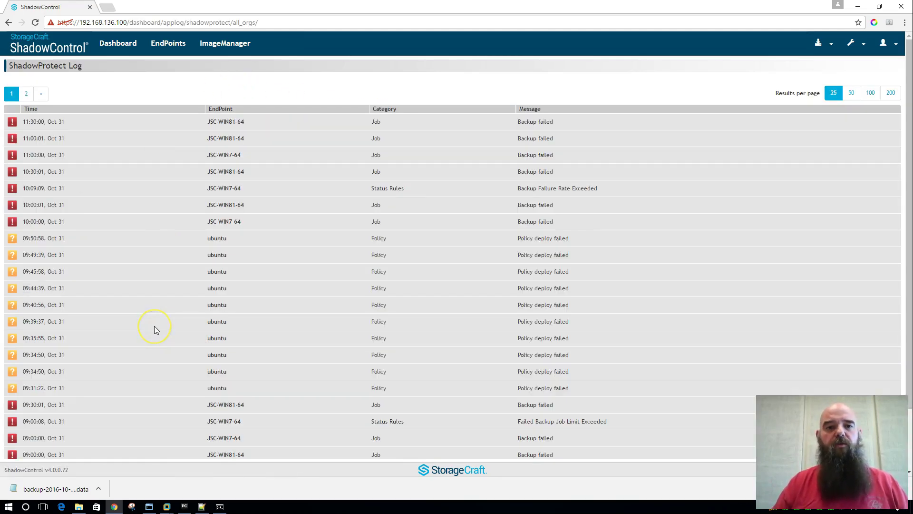
{"action": "key", "text": "alt+Left"}
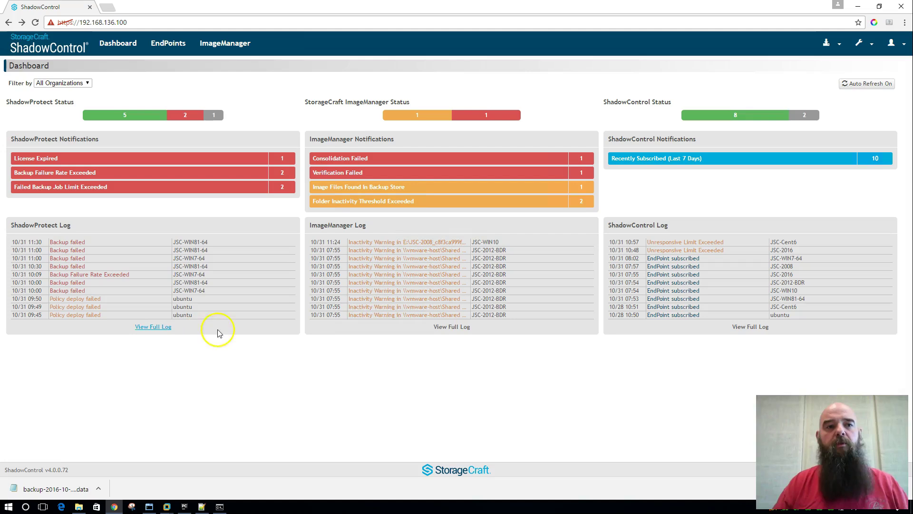
{"action": "left_click", "coordinate": [438, 327]}
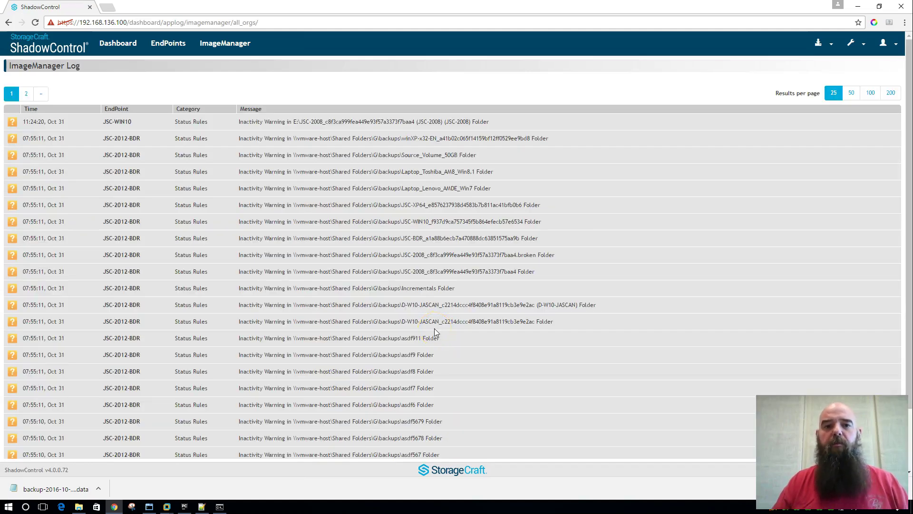
{"action": "key", "text": "alt+Left"}
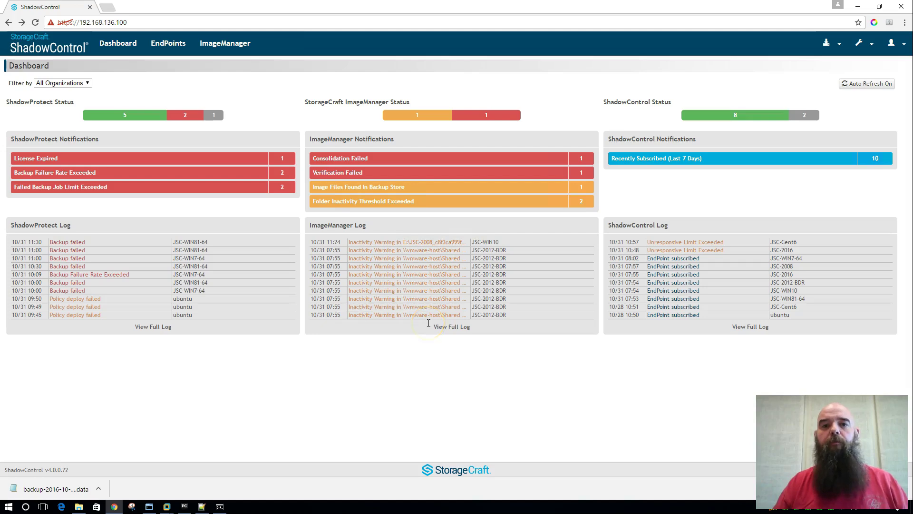
{"action": "left_click", "coordinate": [124, 118]}
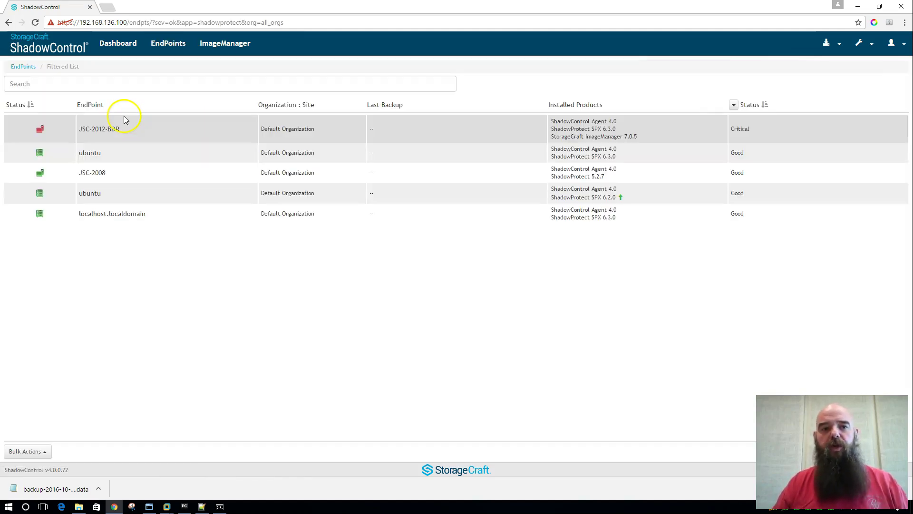
{"action": "key", "text": "alt+Left"}
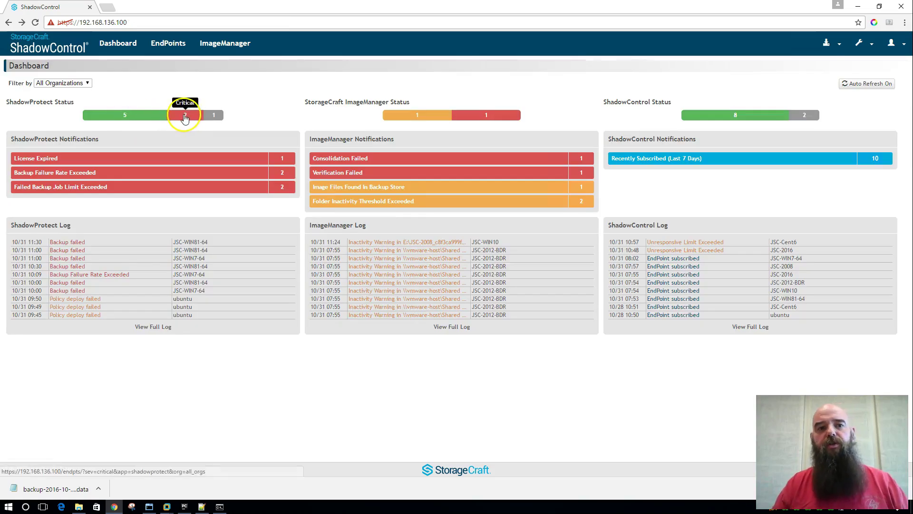
{"action": "left_click", "coordinate": [185, 116]}
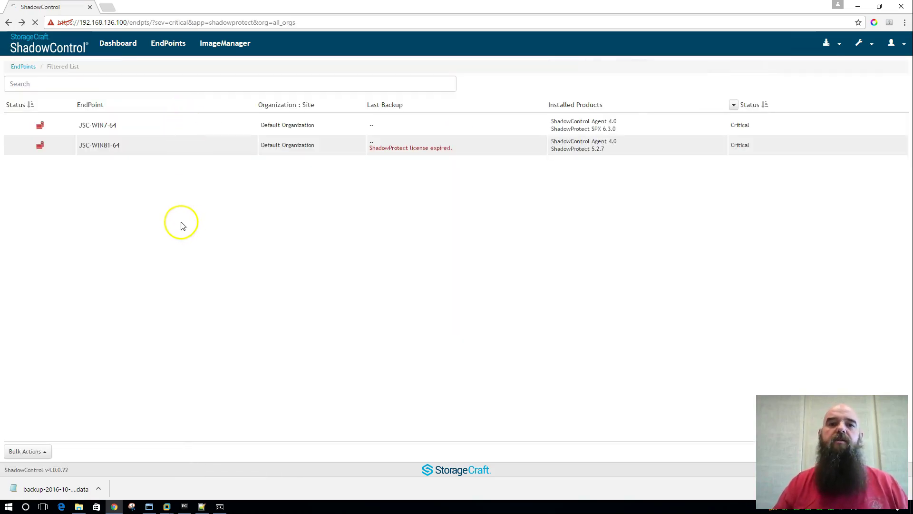
{"action": "key", "text": "alt+Left"}
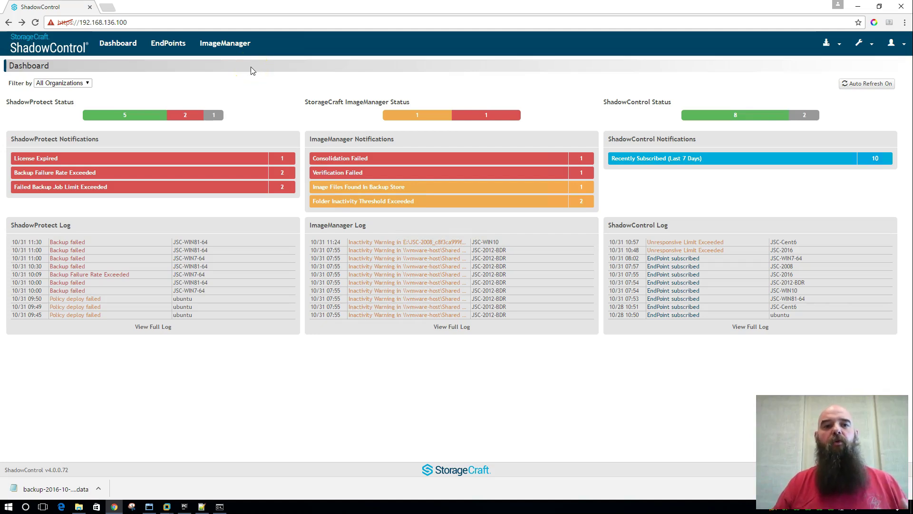
Expand JSC-2012-BDR in the ImageManager overview to list its 31 managed folders (365.09 GB).
{"action": "left_click", "coordinate": [230, 50]}
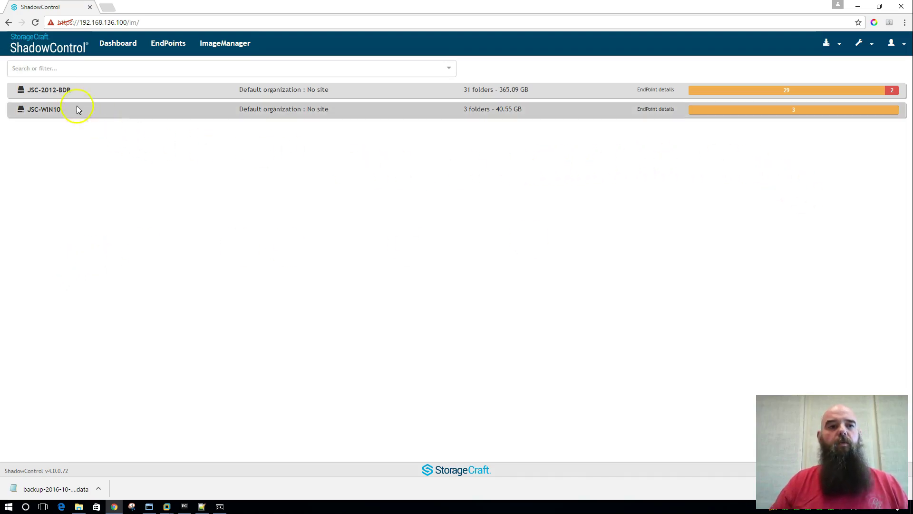
{"action": "left_click", "coordinate": [56, 94]}
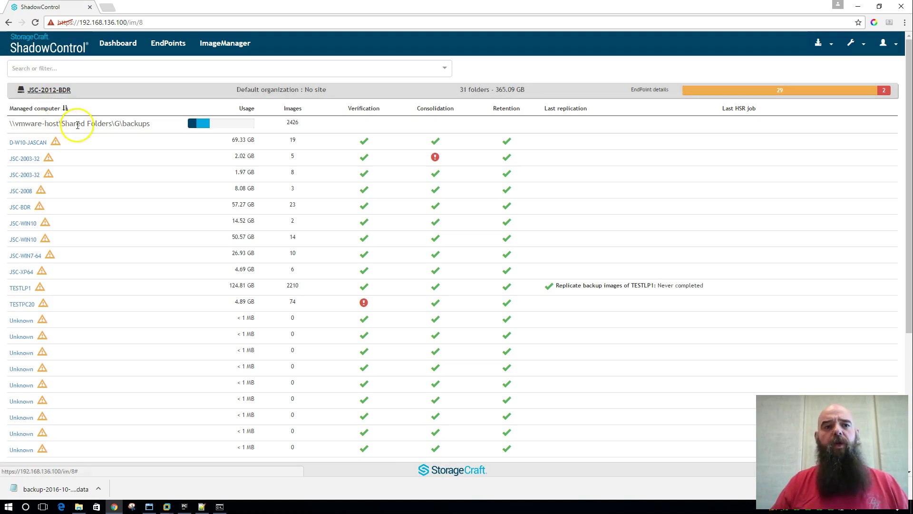
{"action": "mouse_move", "coordinate": [211, 125]}
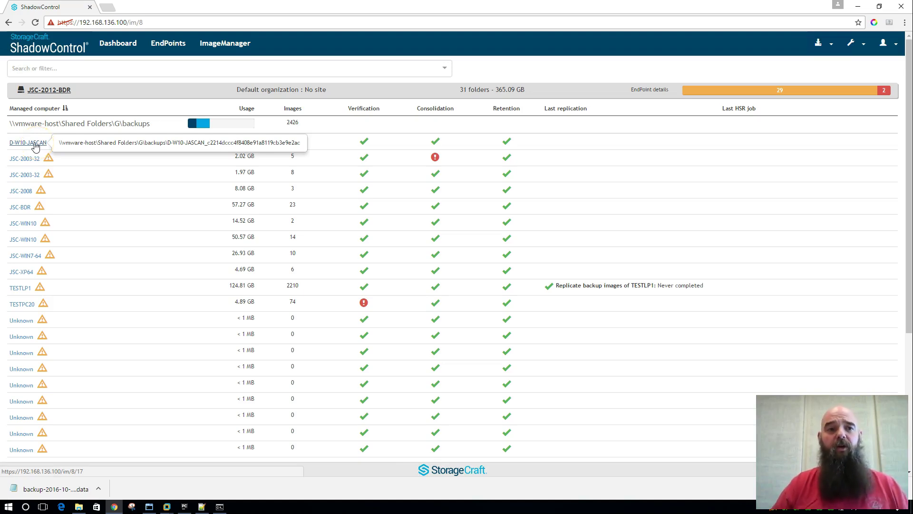
{"action": "mouse_move", "coordinate": [56, 145]}
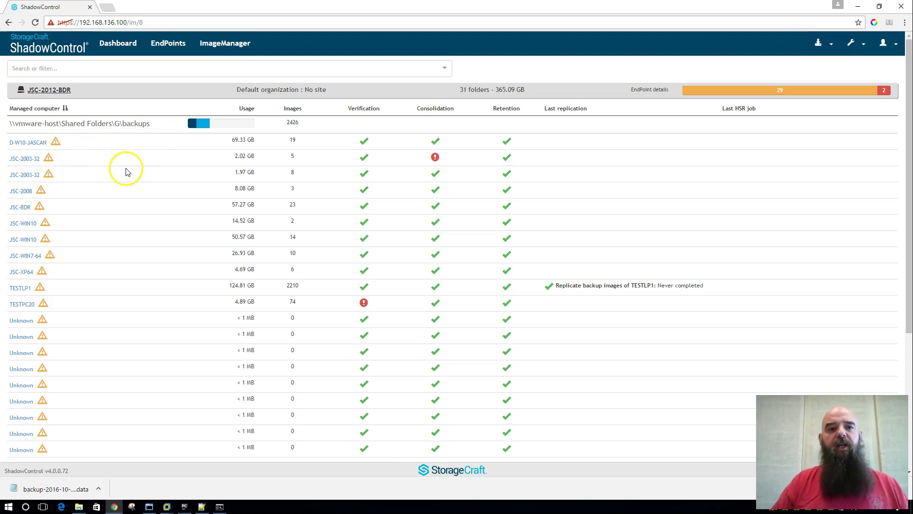
{"action": "mouse_move", "coordinate": [435, 157]}
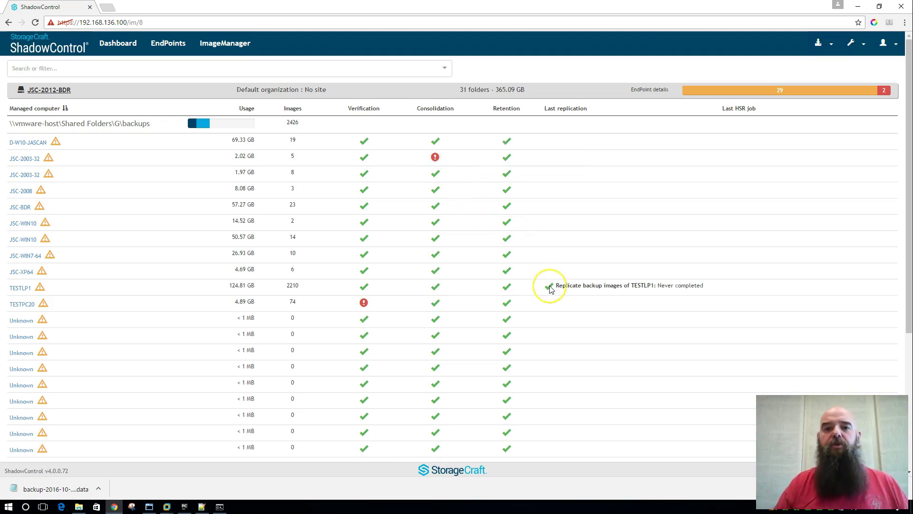
{"action": "mouse_move", "coordinate": [550, 289]}
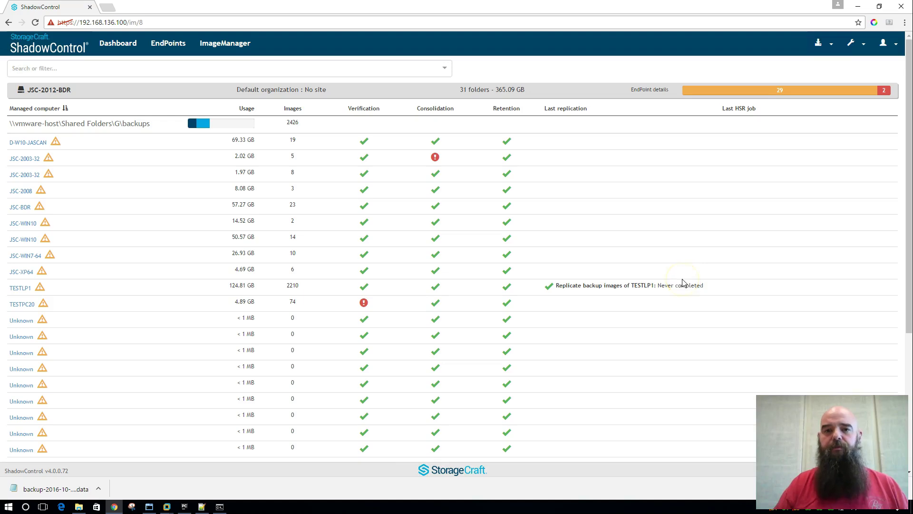
Collapse JSC-2012-BDR, expand JSC-WIN10 to review its 3 folders (40.55 GB), then collapse it.
{"action": "left_click", "coordinate": [65, 91]}
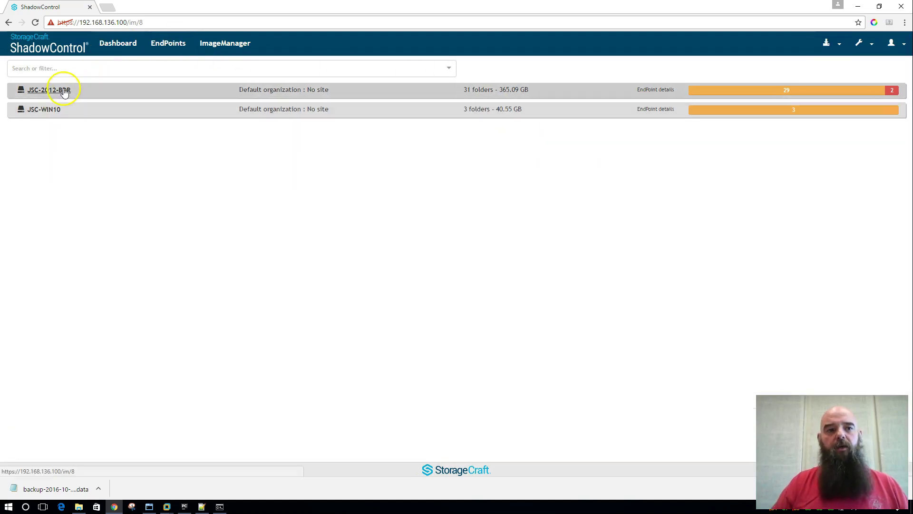
{"action": "left_click", "coordinate": [52, 112]}
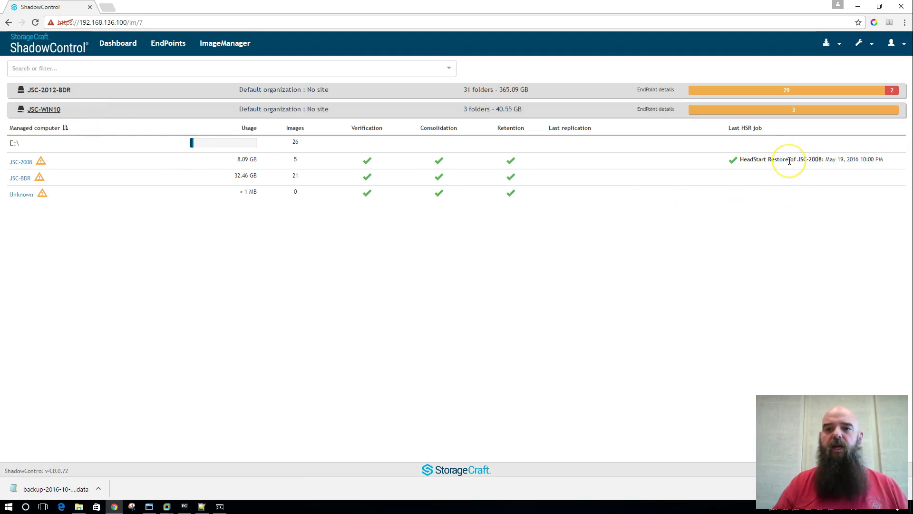
{"action": "mouse_move", "coordinate": [790, 161]}
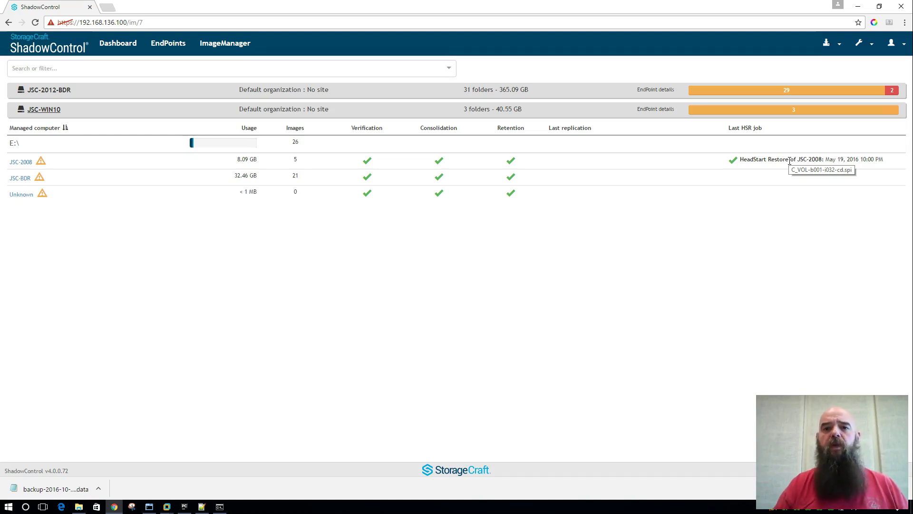
{"action": "left_click", "coordinate": [47, 110]}
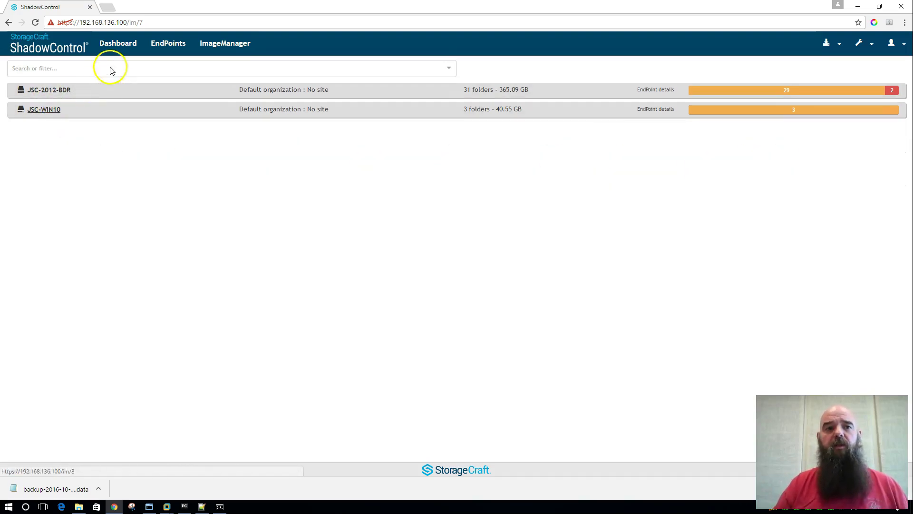
Go from the Dashboard to the EndPoints page listing all ten endpoints.
{"action": "left_click", "coordinate": [110, 50]}
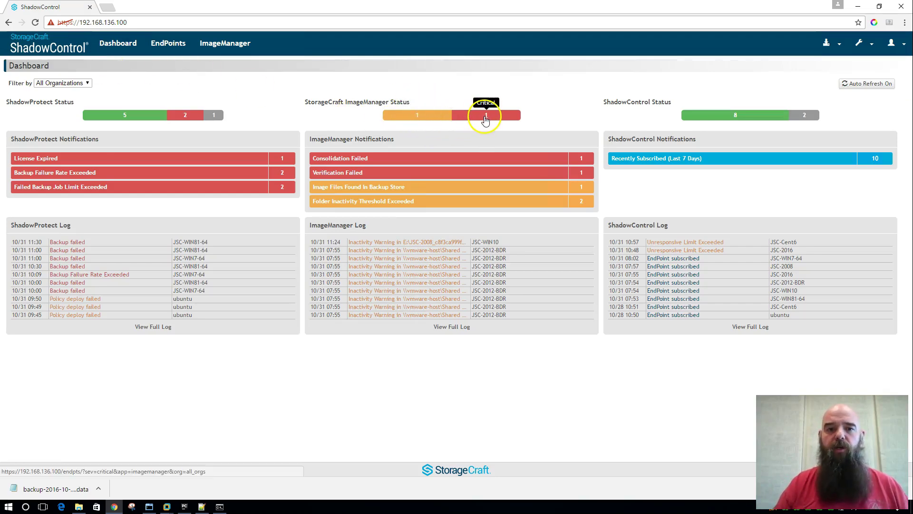
{"action": "left_click", "coordinate": [163, 48]}
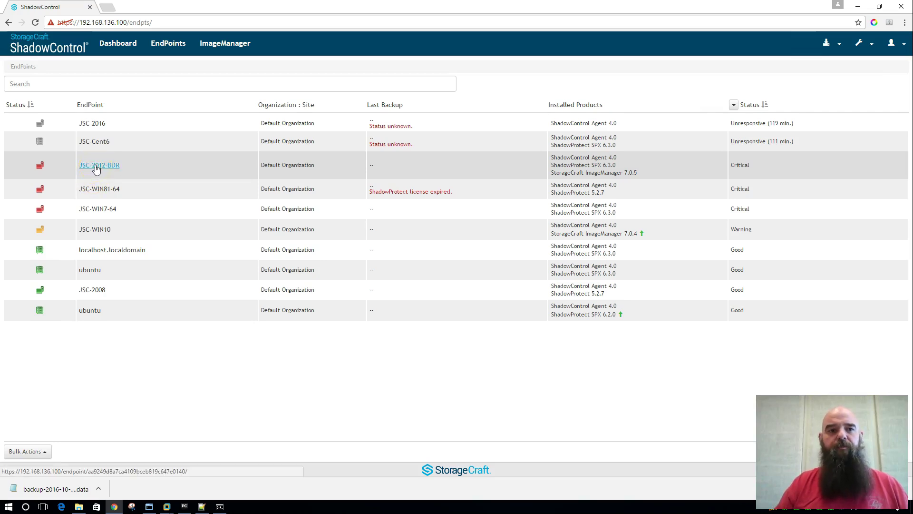
Open JSC-2012-BDR's endpoint details and scroll to its ImageManager alerts, volumes and 32 managed folders.
{"action": "left_click", "coordinate": [95, 166]}
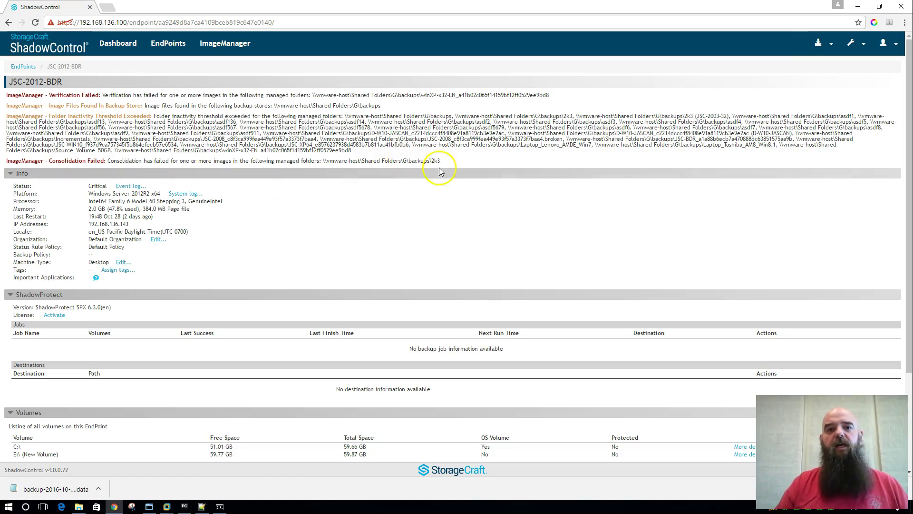
{"action": "left_click_drag", "start_coordinate": [449, 159], "coordinate": [143, 111]}
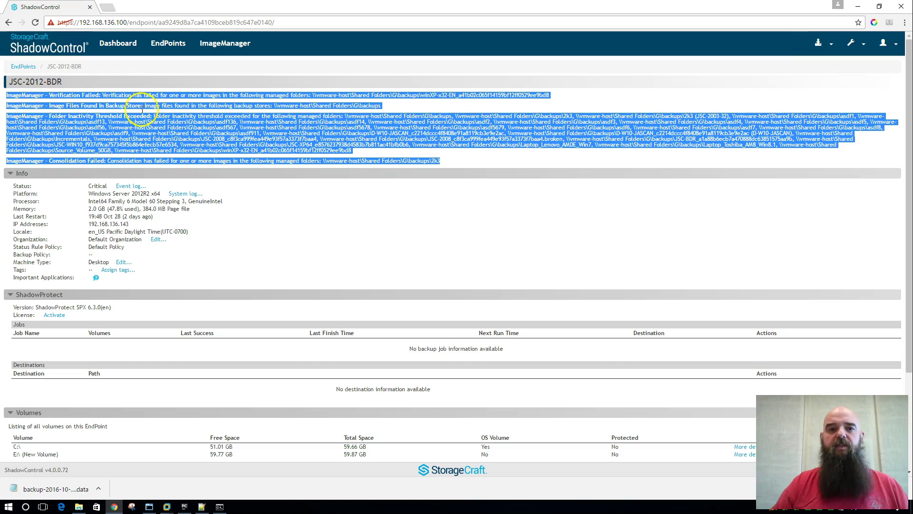
{"action": "left_click", "coordinate": [519, 160]}
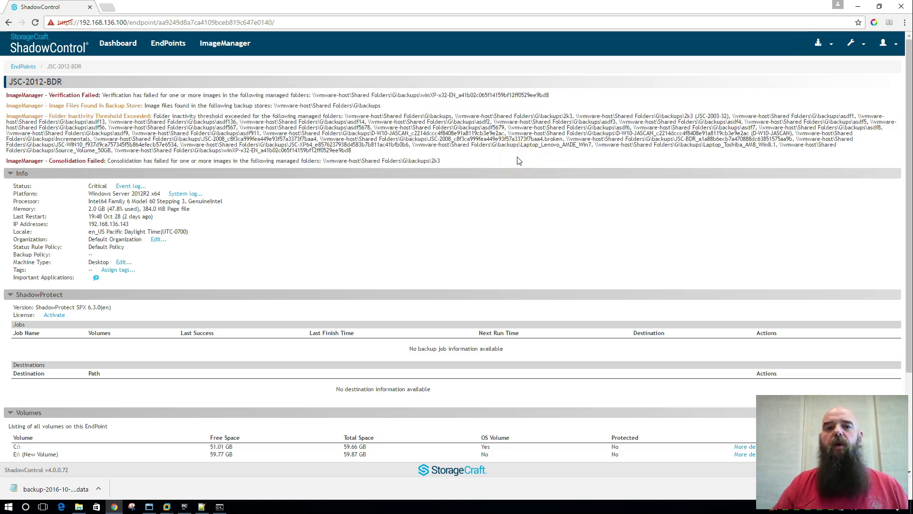
{"action": "left_click_drag", "start_coordinate": [418, 157], "coordinate": [123, 117]}
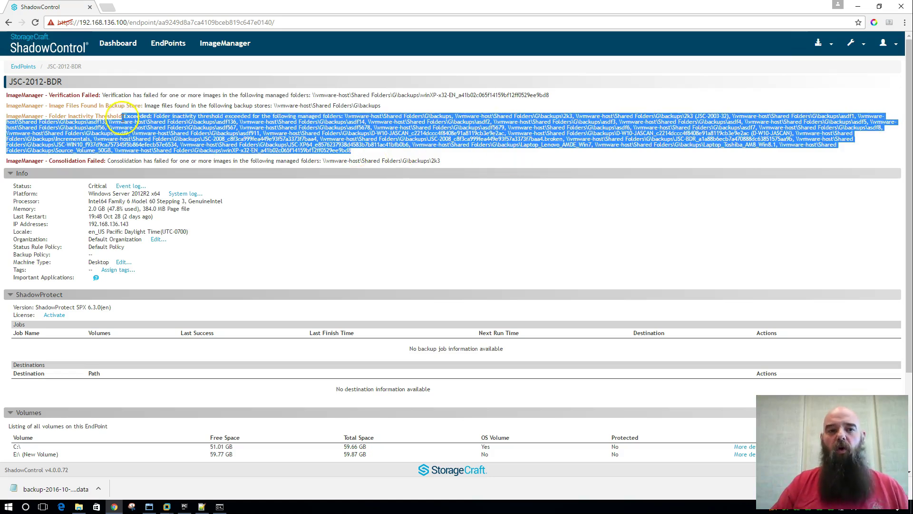
{"action": "left_click", "coordinate": [383, 153]}
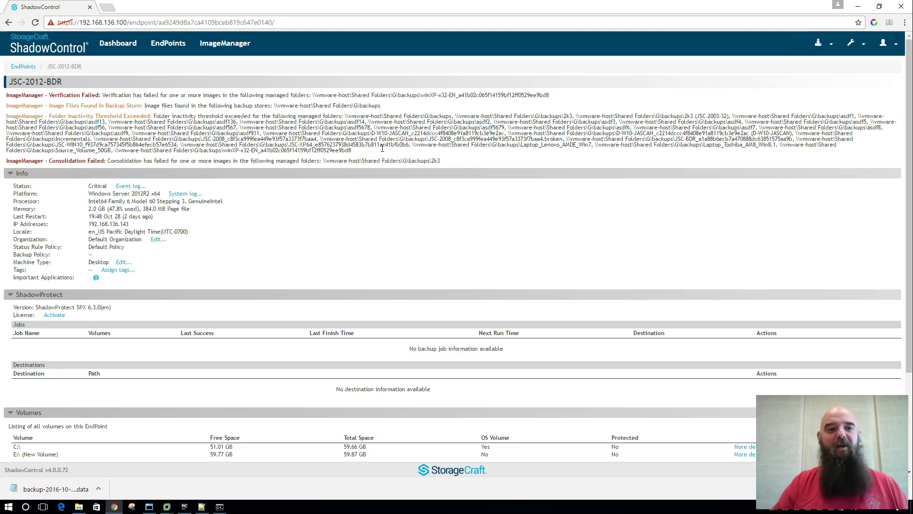
{"action": "scroll", "coordinate": [399, 155], "scroll_direction": "down", "scroll_amount": 3}
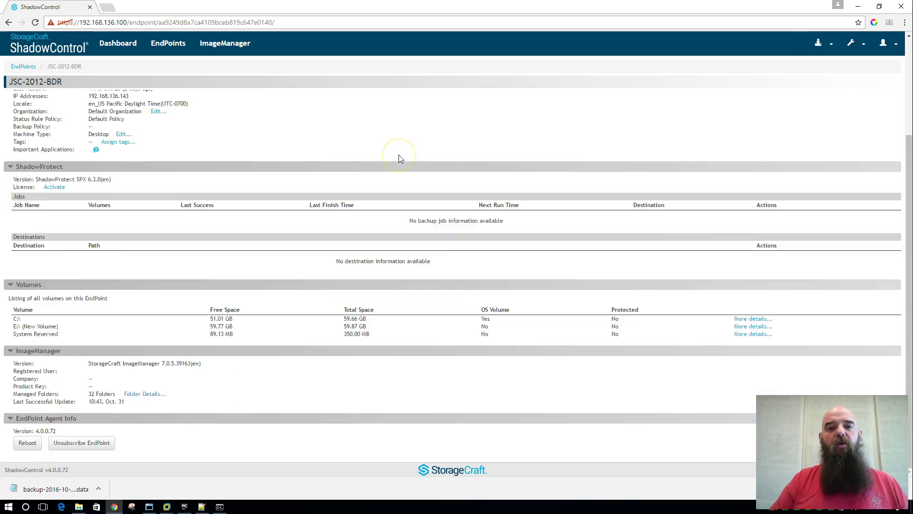
Open JSC-2012-BDR's ImageManager folder details and browse the filter options list.
{"action": "left_click", "coordinate": [159, 397]}
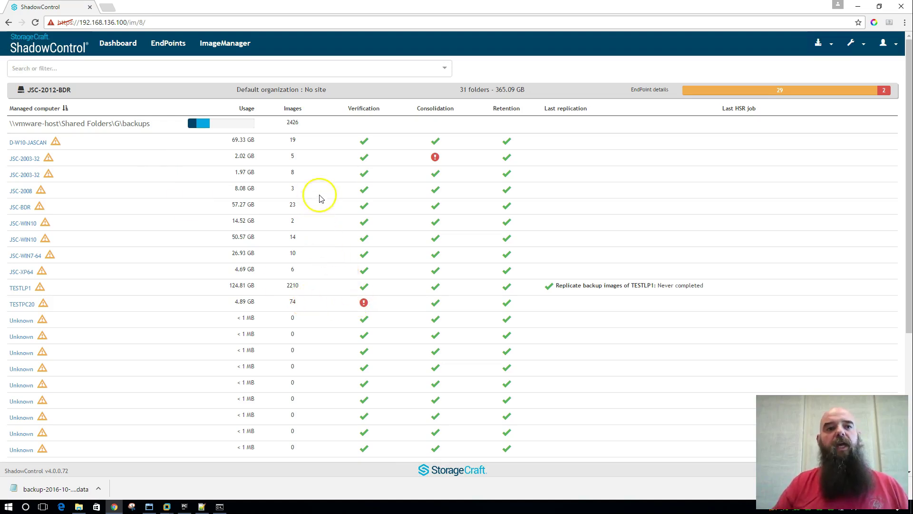
{"action": "left_click", "coordinate": [446, 71]}
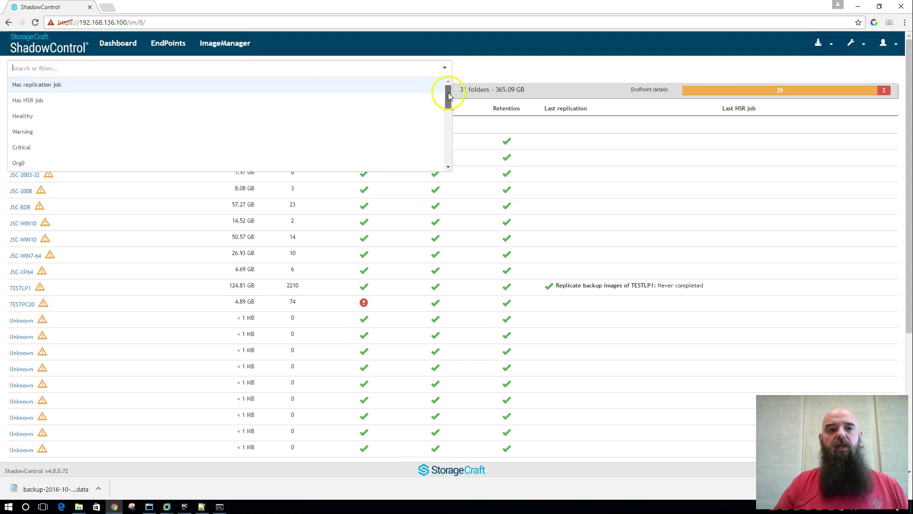
{"action": "mouse_move", "coordinate": [448, 95]}
{"action": "left_mouse_down"}
{"action": "mouse_move", "coordinate": [451, 163]}
{"action": "mouse_move", "coordinate": [452, 90]}
{"action": "left_mouse_up"}
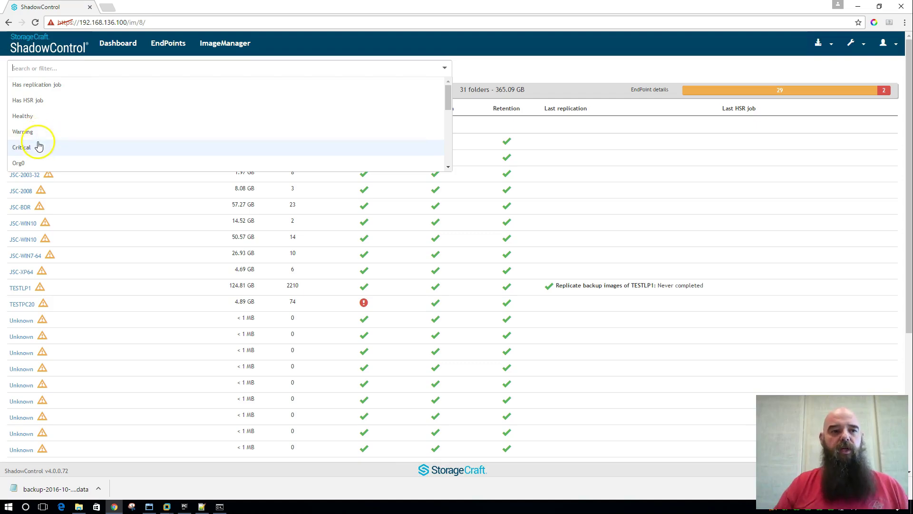
{"action": "mouse_move", "coordinate": [449, 93]}
{"action": "left_mouse_down"}
{"action": "mouse_move", "coordinate": [446, 147]}
{"action": "mouse_move", "coordinate": [446, 88]}
{"action": "left_mouse_up"}
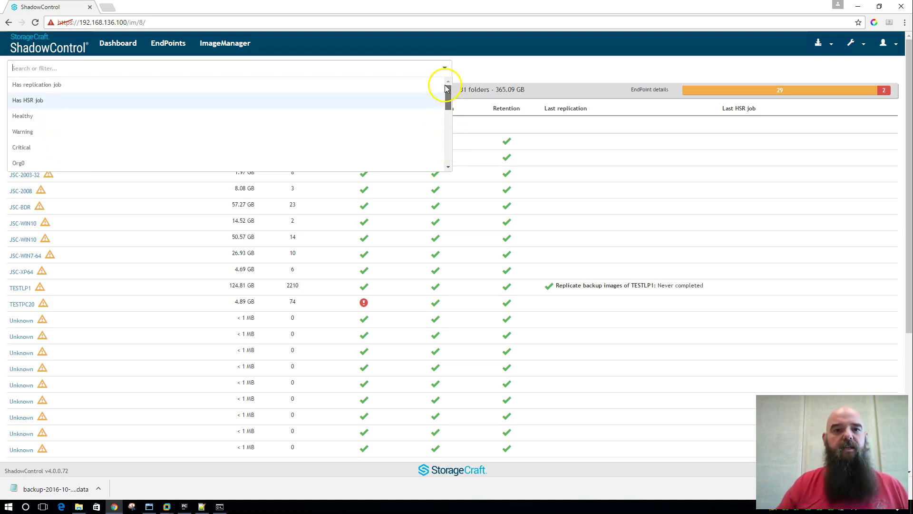
Apply the Warning and Critical filters, clear them, and collapse JSC-2012-BDR's folder table.
{"action": "left_click", "coordinate": [481, 67]}
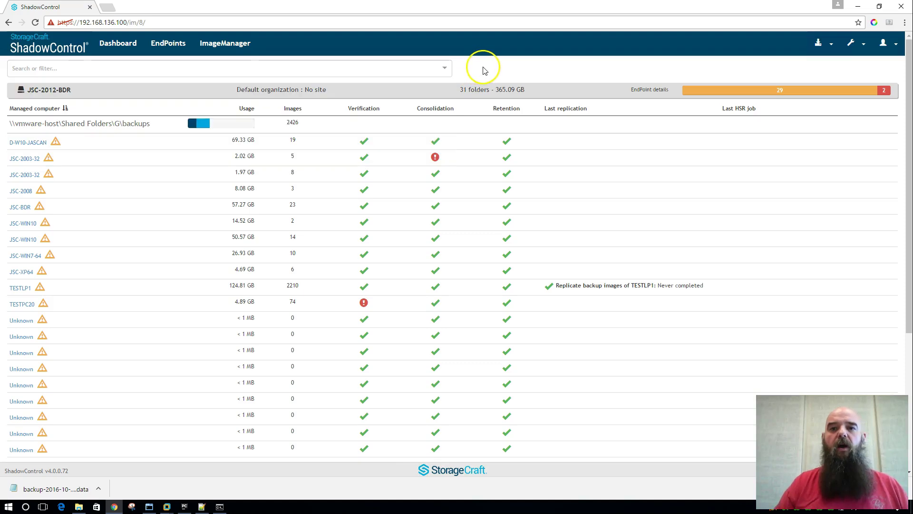
{"action": "left_click", "coordinate": [782, 92]}
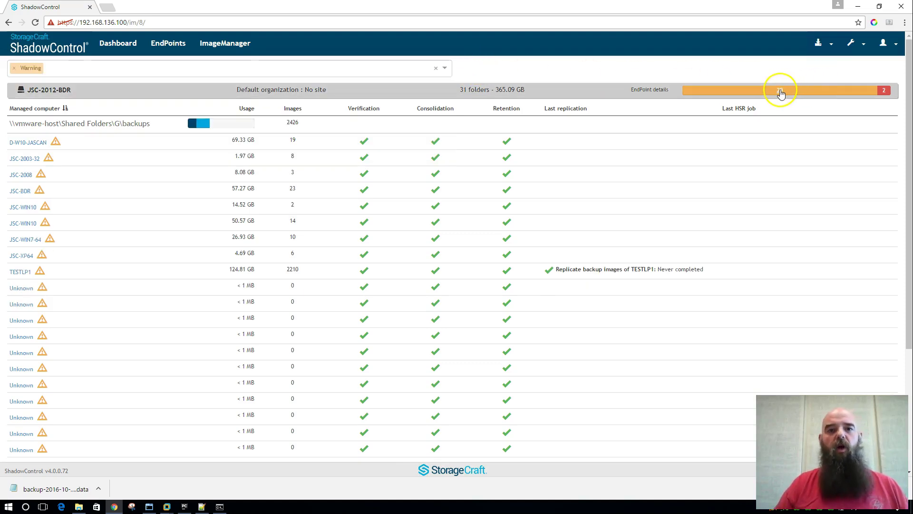
{"action": "left_click", "coordinate": [884, 92]}
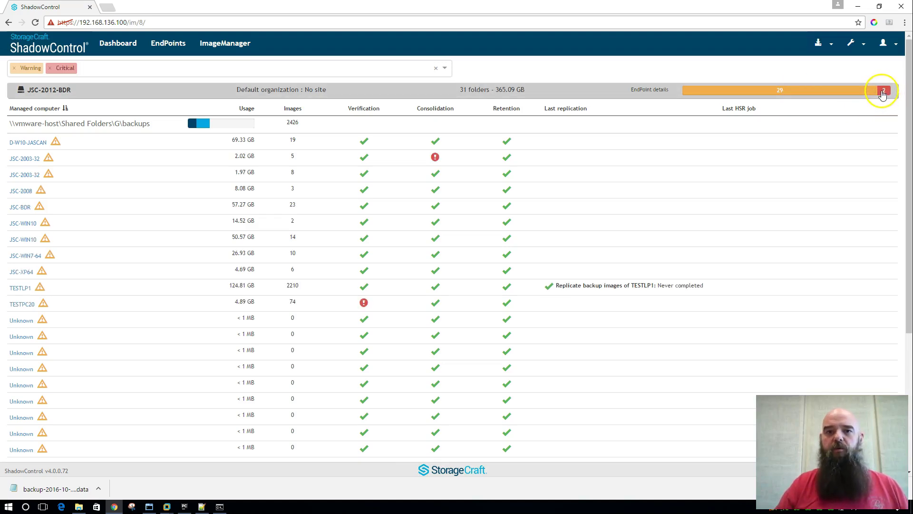
{"action": "left_click", "coordinate": [436, 69]}
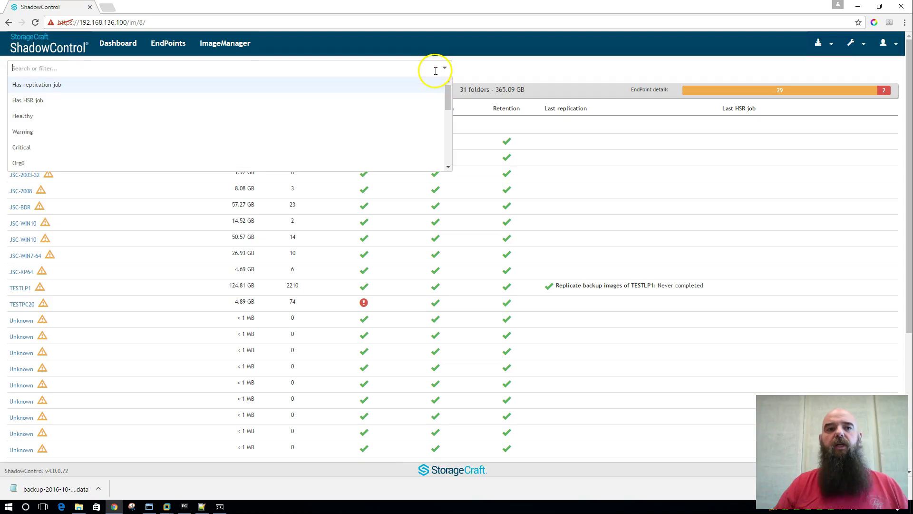
{"action": "left_click", "coordinate": [501, 71]}
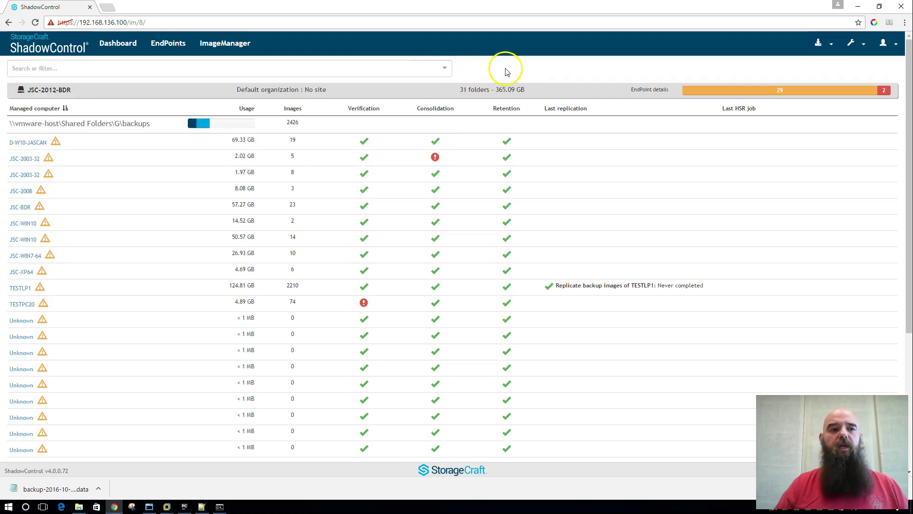
{"action": "left_click", "coordinate": [54, 91]}
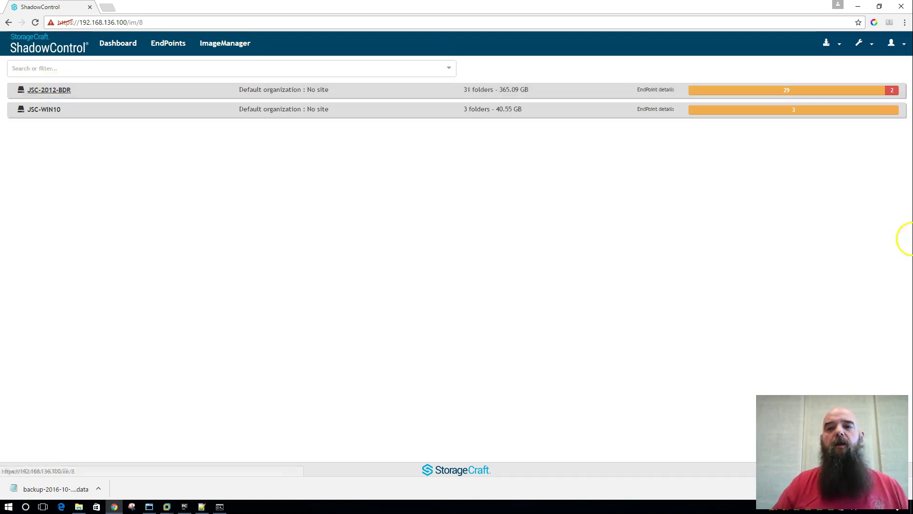
Open Push Install's Managed EndPoints list and review the Select action options without choosing one.
{"action": "left_click", "coordinate": [844, 48]}
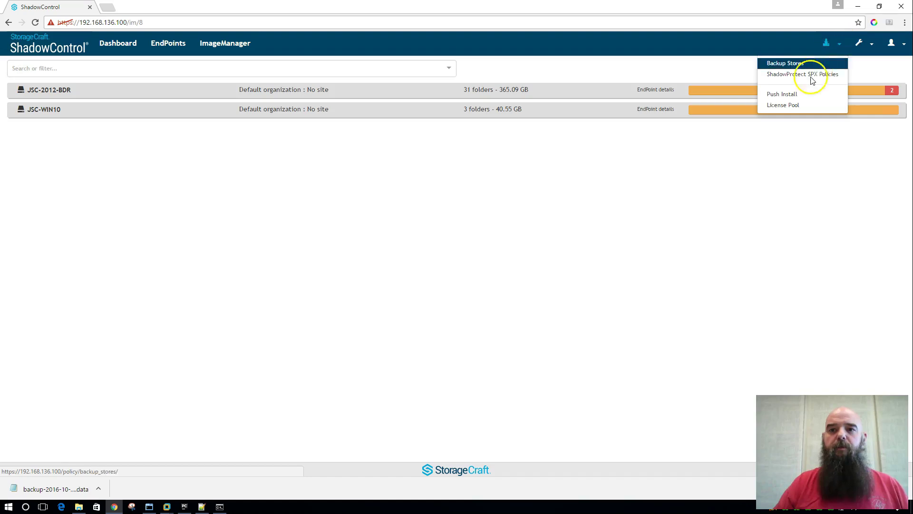
{"action": "left_click", "coordinate": [791, 93]}
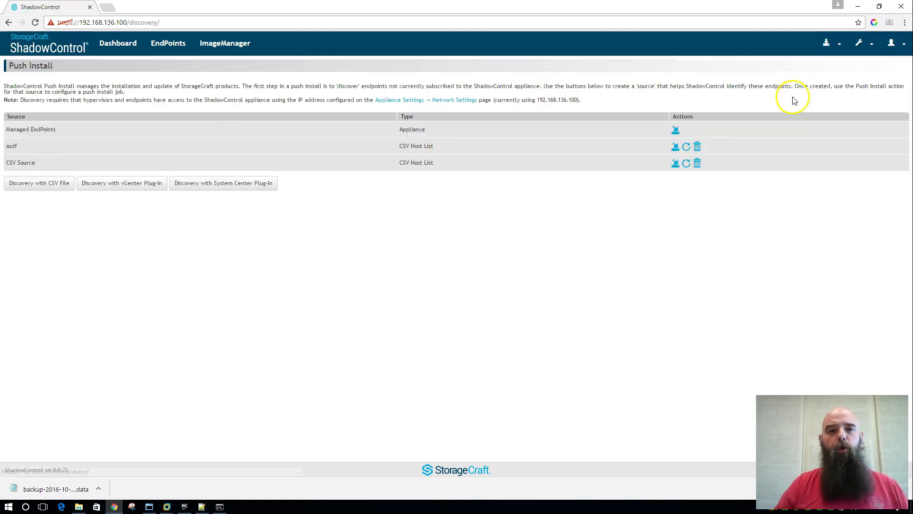
{"action": "left_click", "coordinate": [676, 129]}
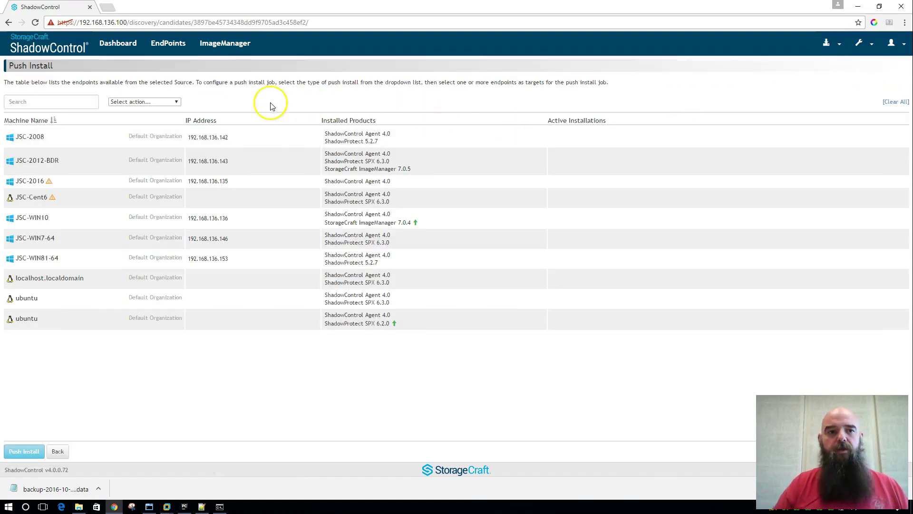
{"action": "left_click", "coordinate": [152, 102]}
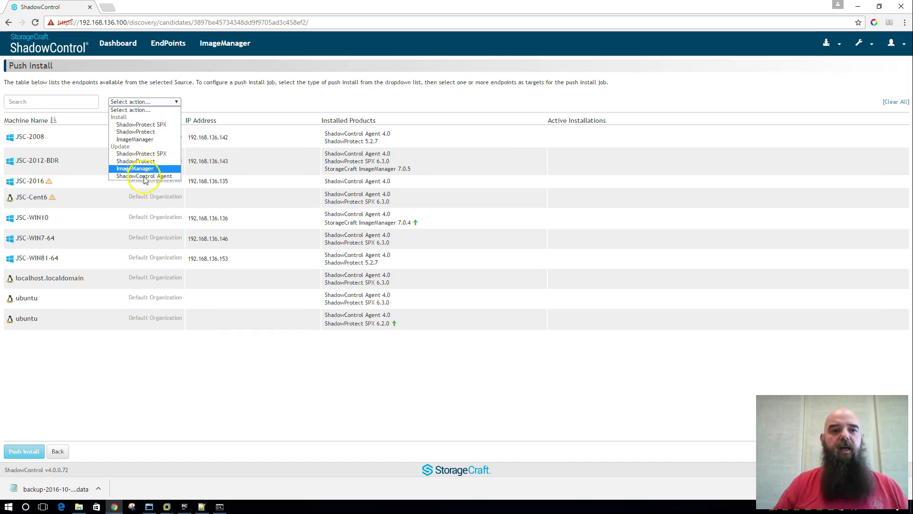
{"action": "left_click", "coordinate": [479, 224]}
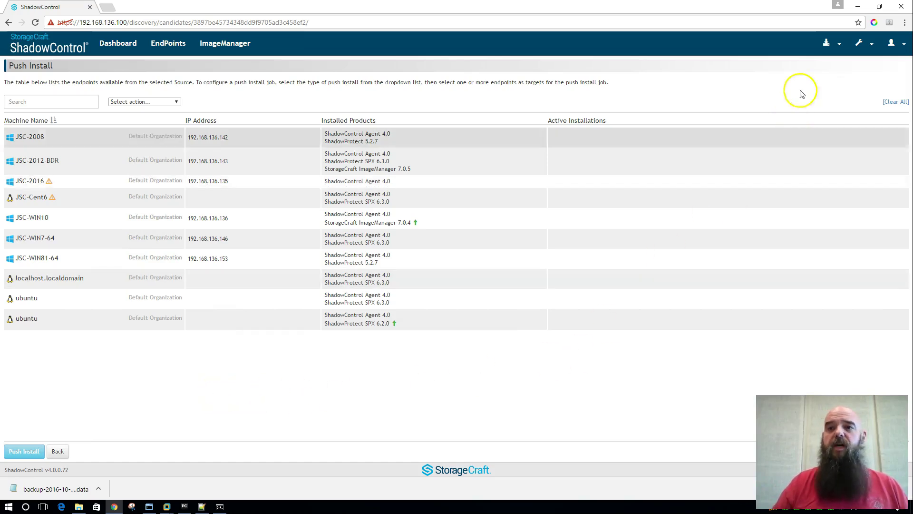
Go to Appliance Settings from the administration menu and select Appliance Backup in the sidebar.
{"action": "left_click", "coordinate": [893, 44]}
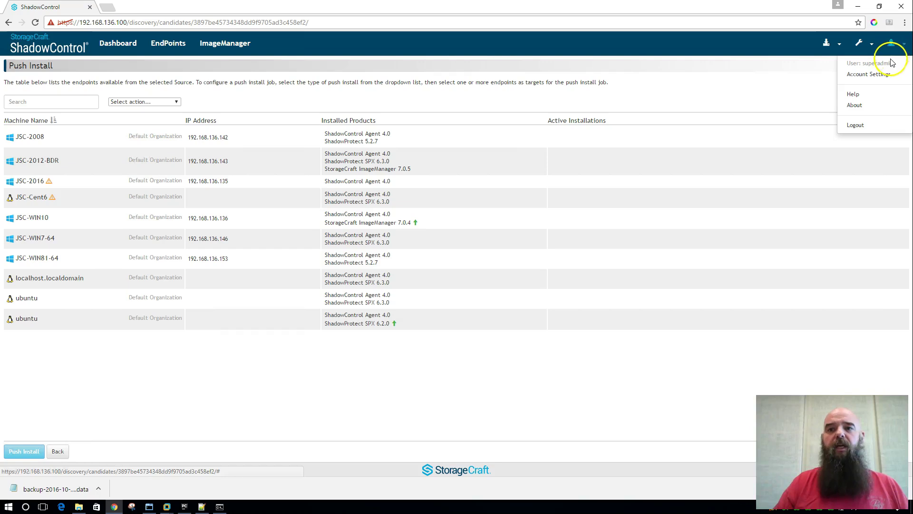
{"action": "left_click", "coordinate": [870, 44]}
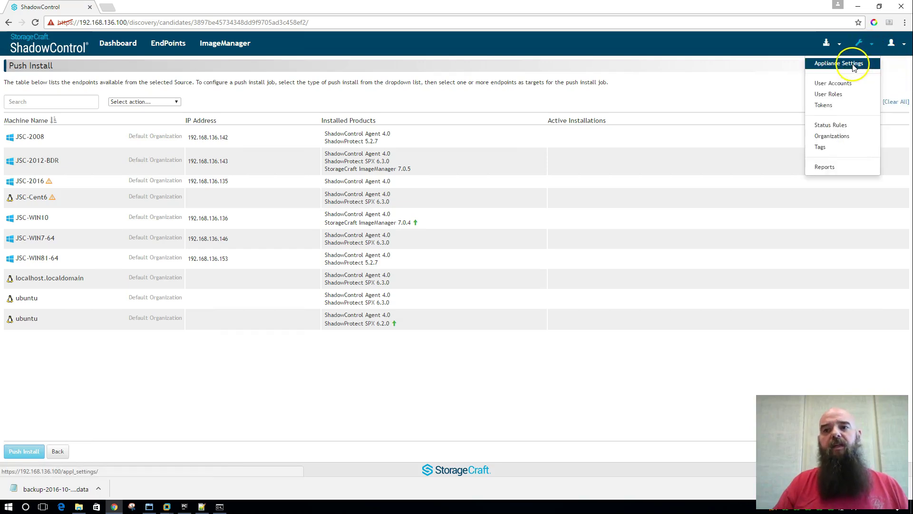
{"action": "left_click", "coordinate": [851, 62]}
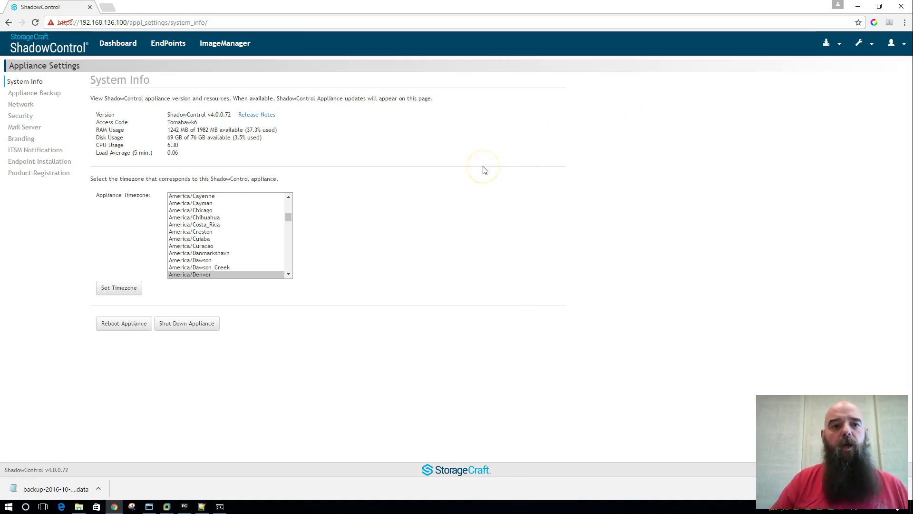
{"action": "left_click", "coordinate": [56, 97]}
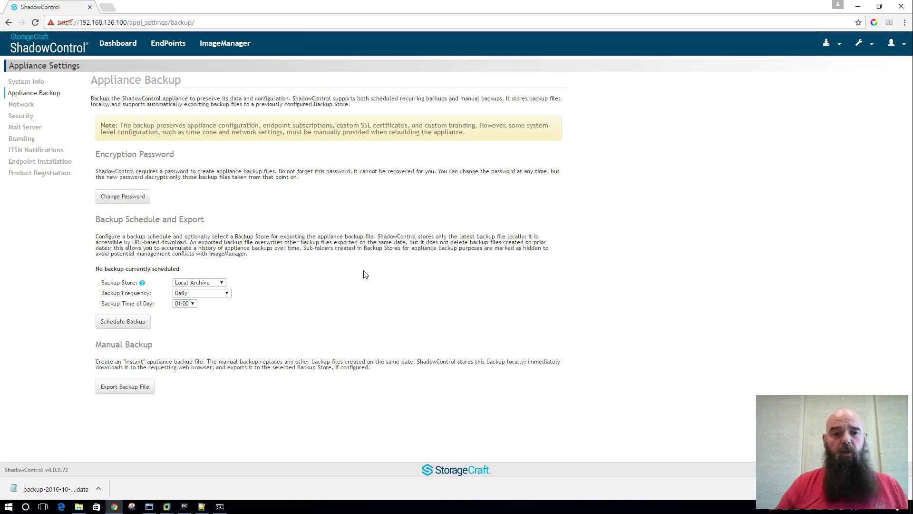
{"action": "left_click", "coordinate": [368, 271]}
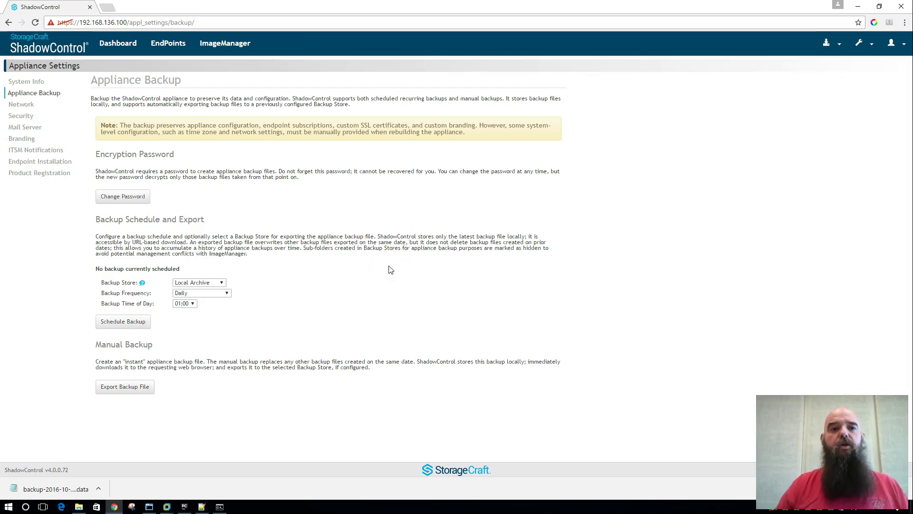
{"action": "left_click", "coordinate": [376, 258]}
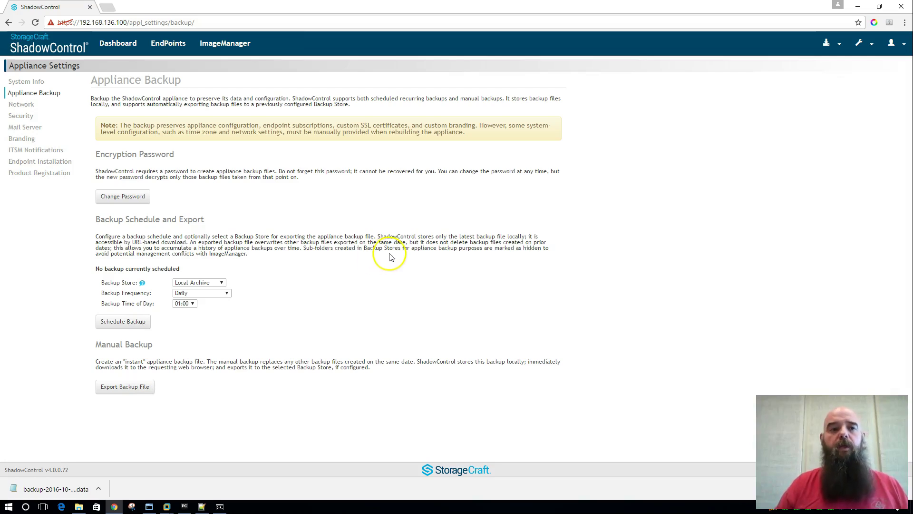
Switch to the Dashboard from the top navigation bar.
{"action": "left_click", "coordinate": [122, 43]}
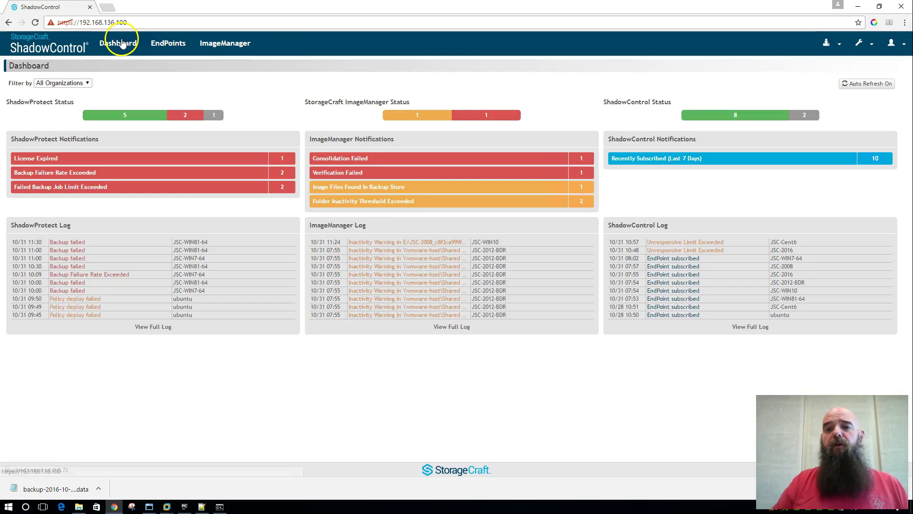